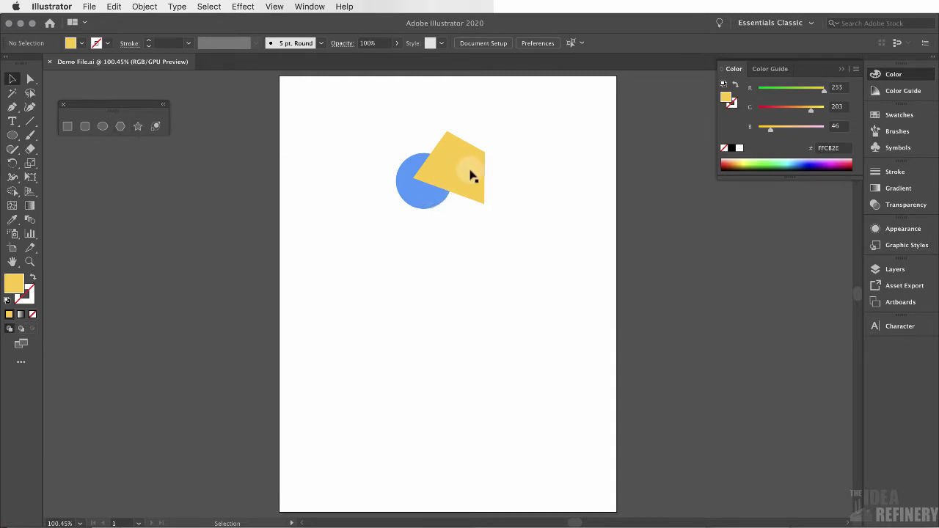
- Move the yellow shape off the blue circle, then select both shapes and delete them
drag(467, 178, 512, 189)
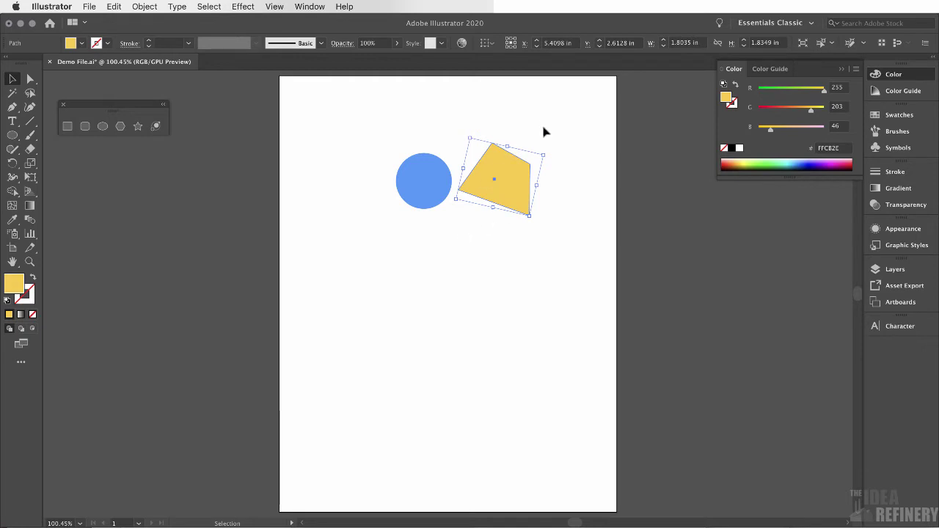
key(super+a)
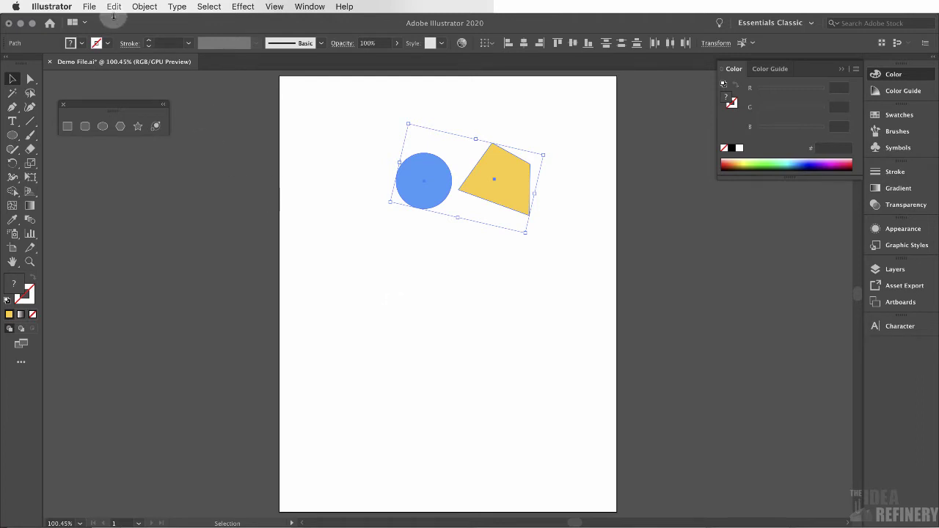
click(89, 6)
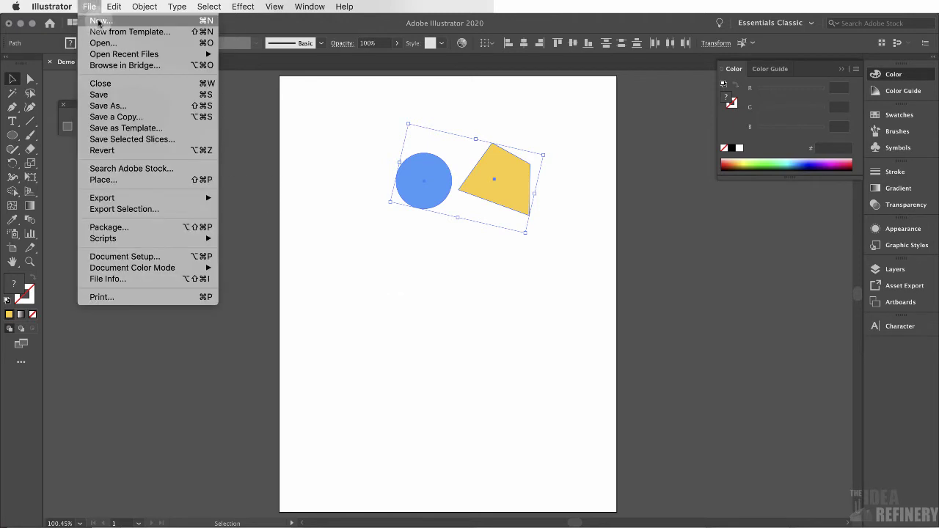
click(581, 136)
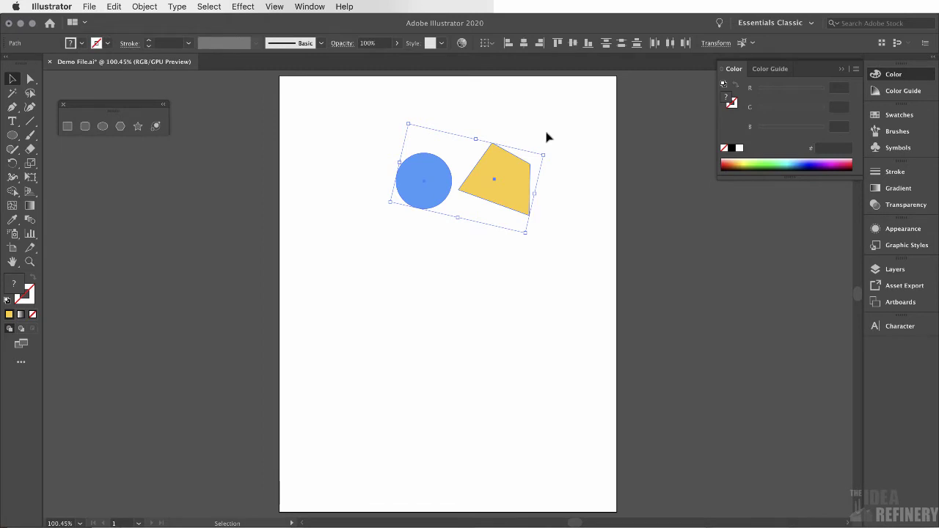
key(Delete)
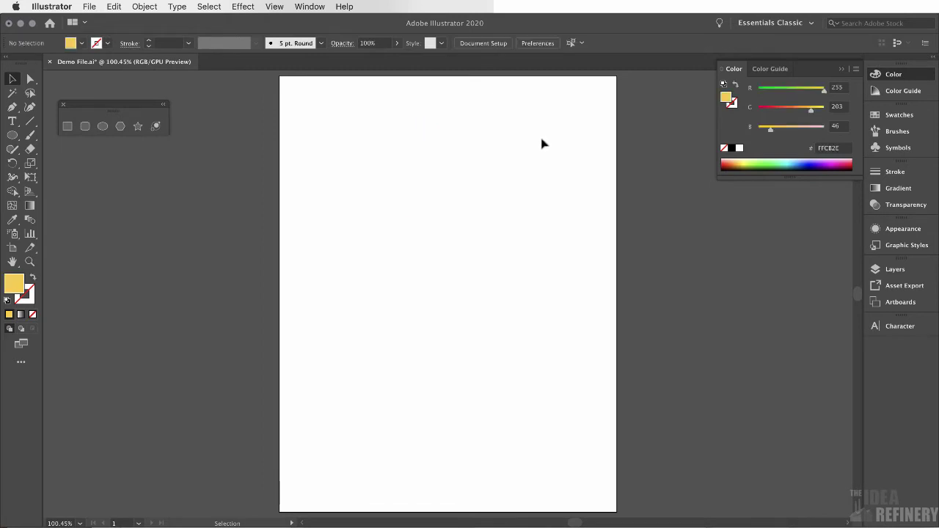
click(12, 107)
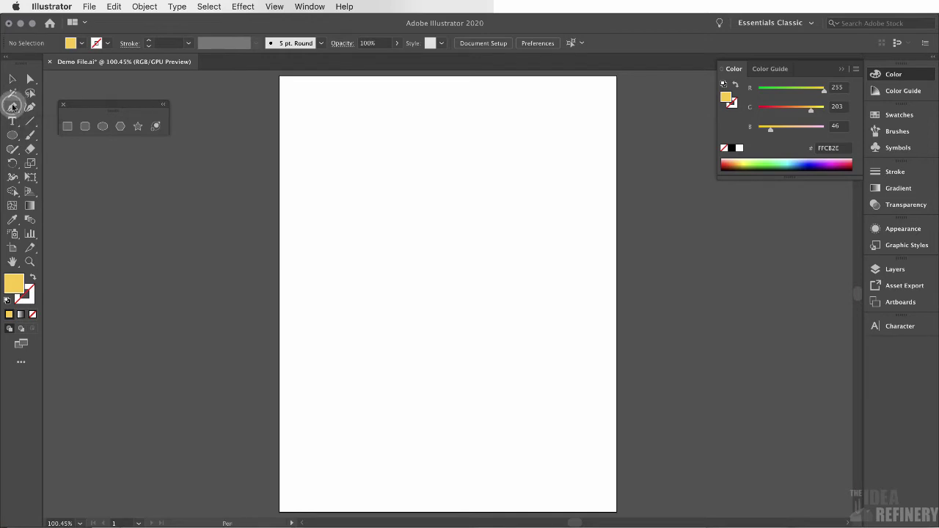
click(374, 162)
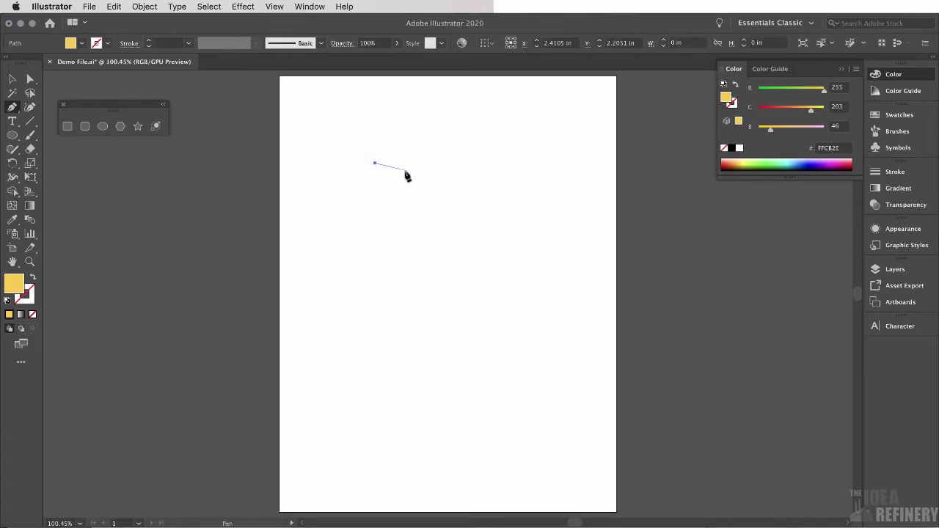
click(474, 151)
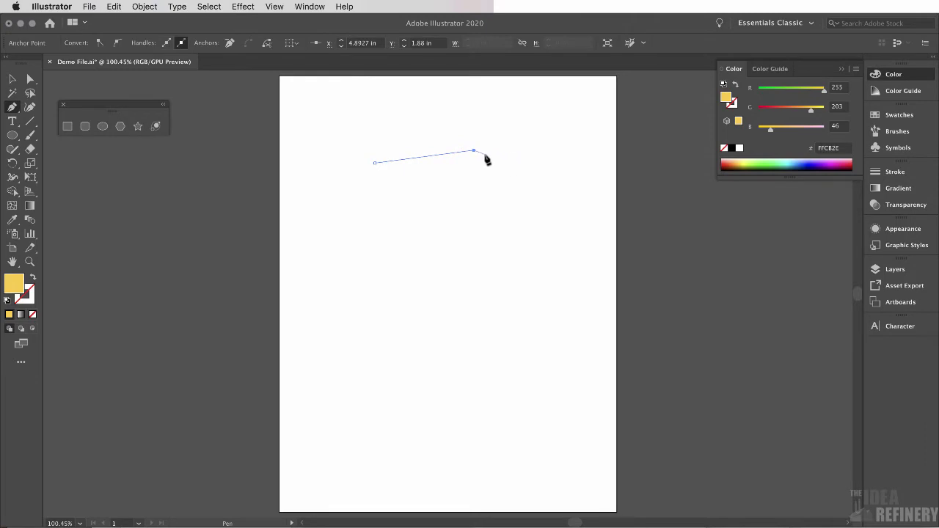
click(513, 213)
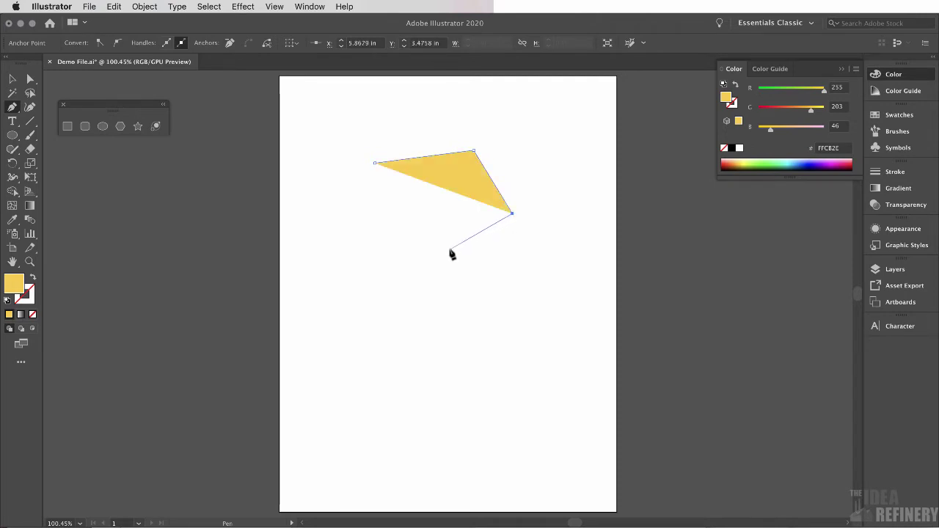
click(424, 257)
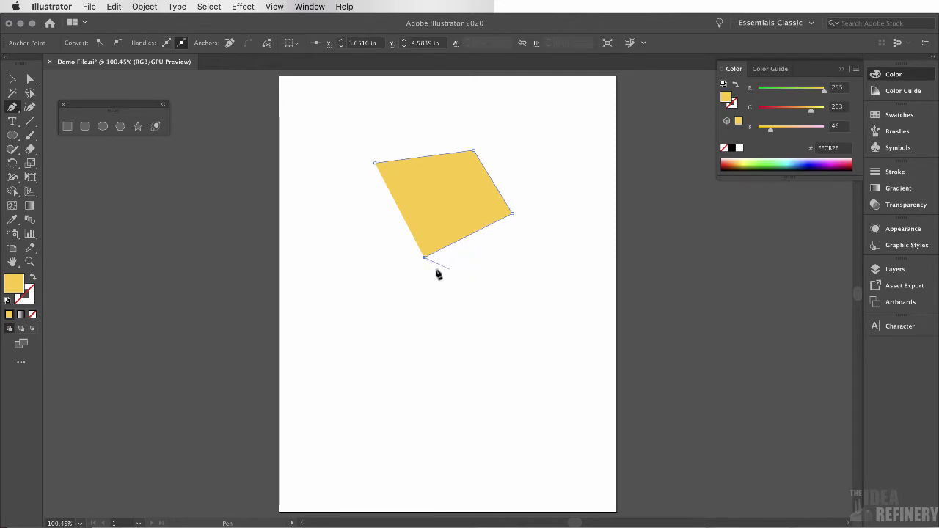
click(409, 228)
click(424, 258)
click(376, 164)
click(442, 181)
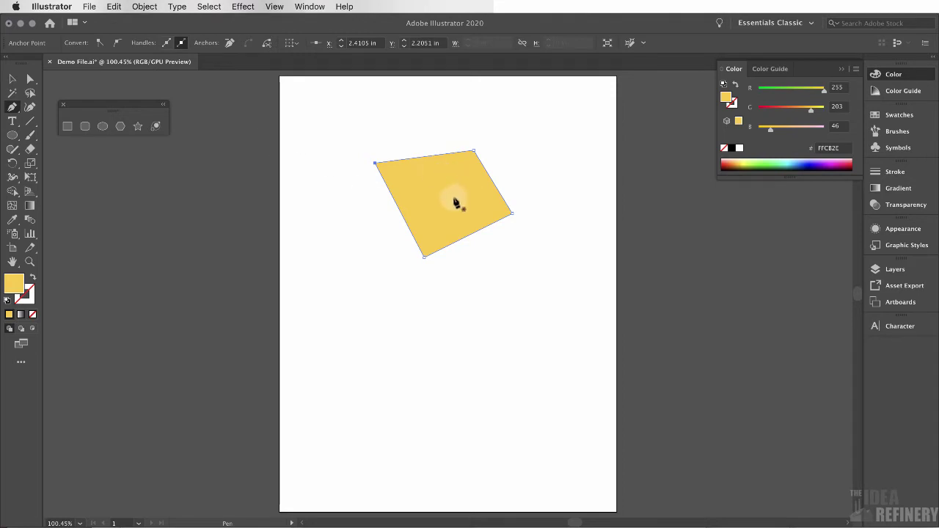
click(12, 78)
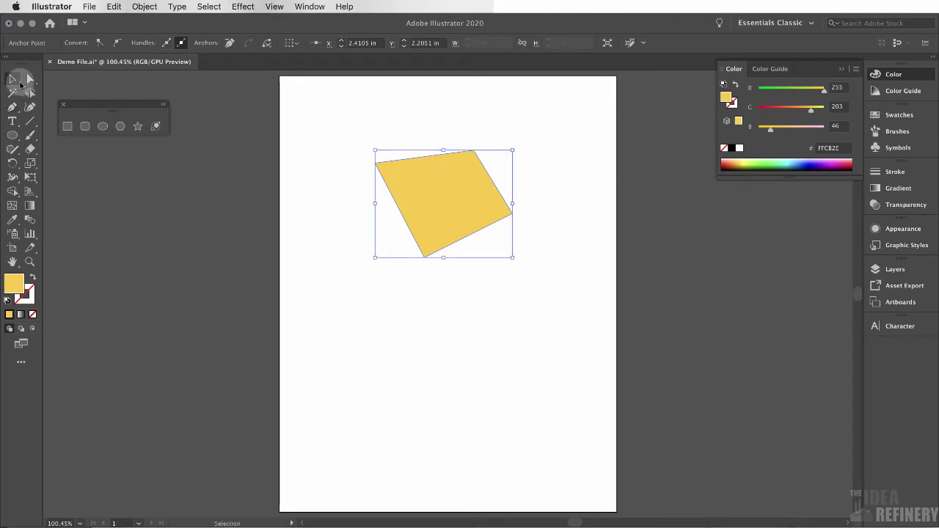
click(455, 199)
key(Delete)
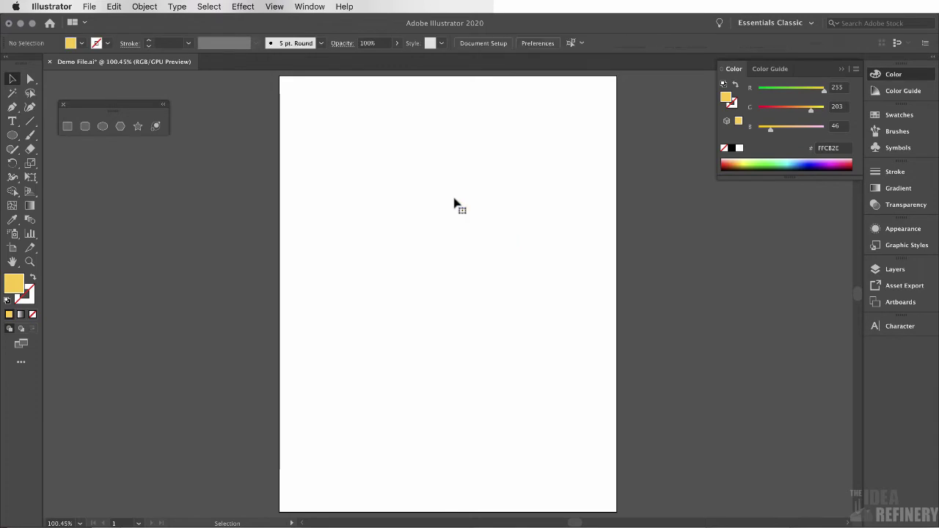
- With the Pen tool, place a starting anchor and drag a second anchor into an arc
click(12, 107)
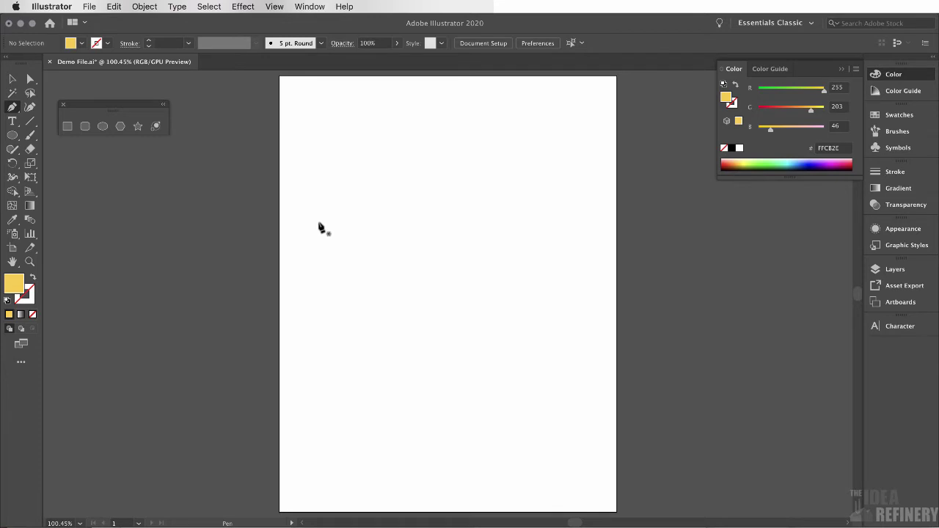
click(319, 222)
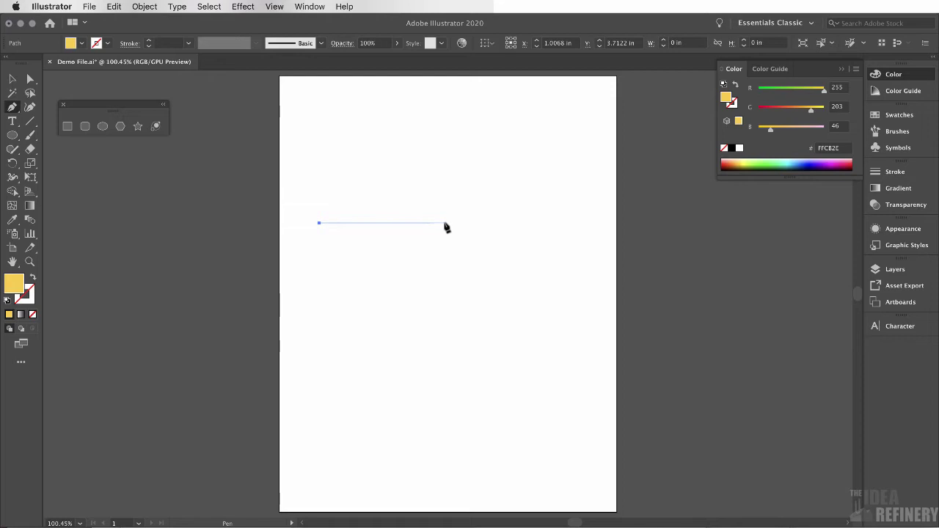
drag(446, 223, 501, 264)
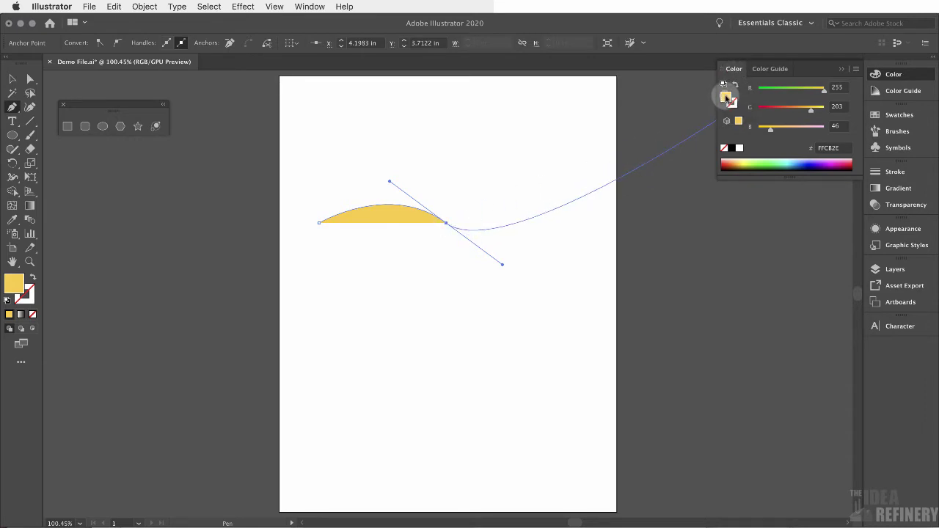
- Set the path's fill to None and stroke to black, then end the wave at the right
click(725, 149)
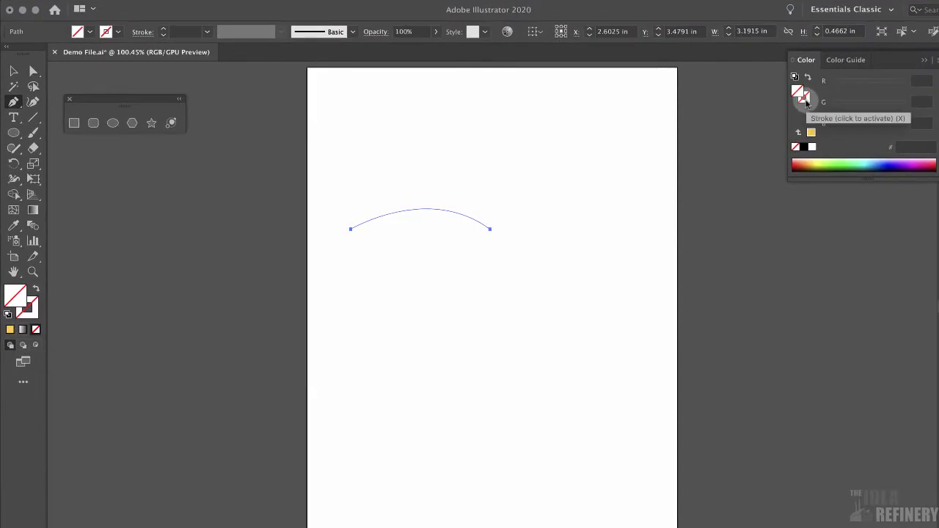
click(806, 101)
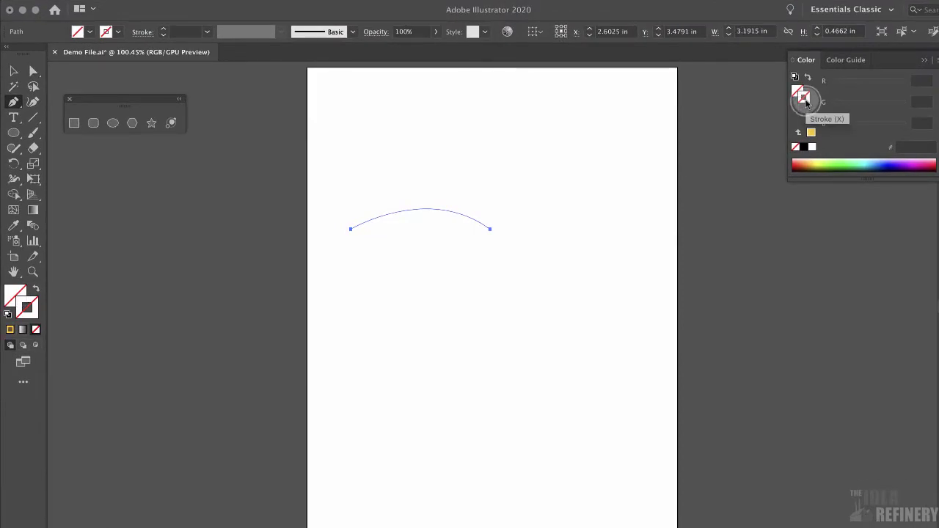
click(805, 149)
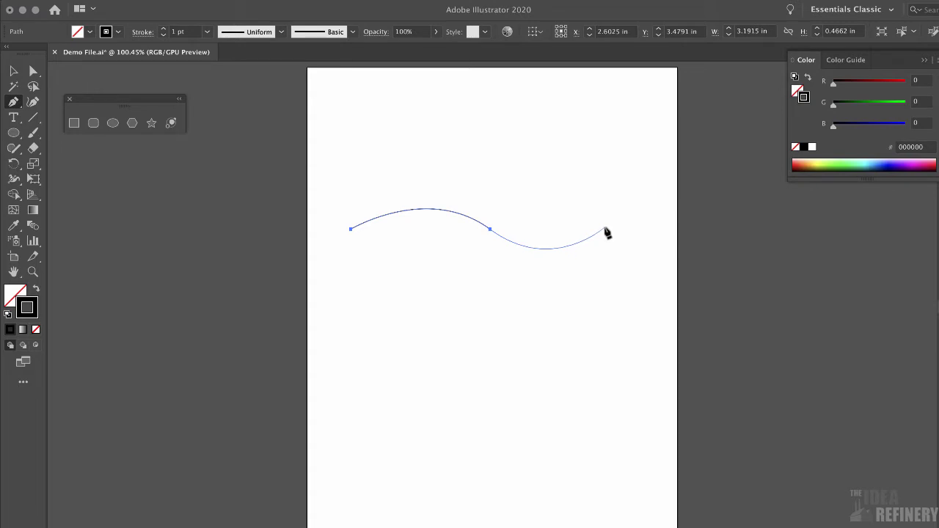
click(606, 230)
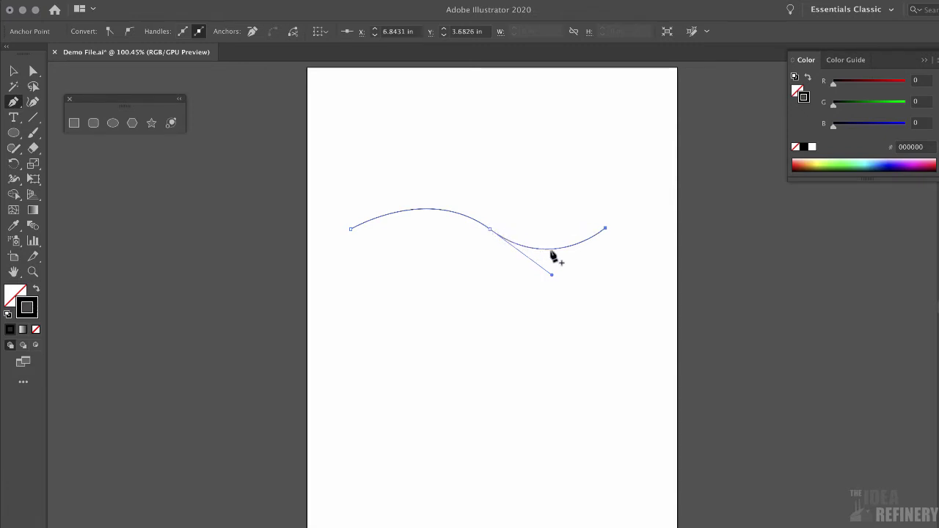
super+click(606, 229)
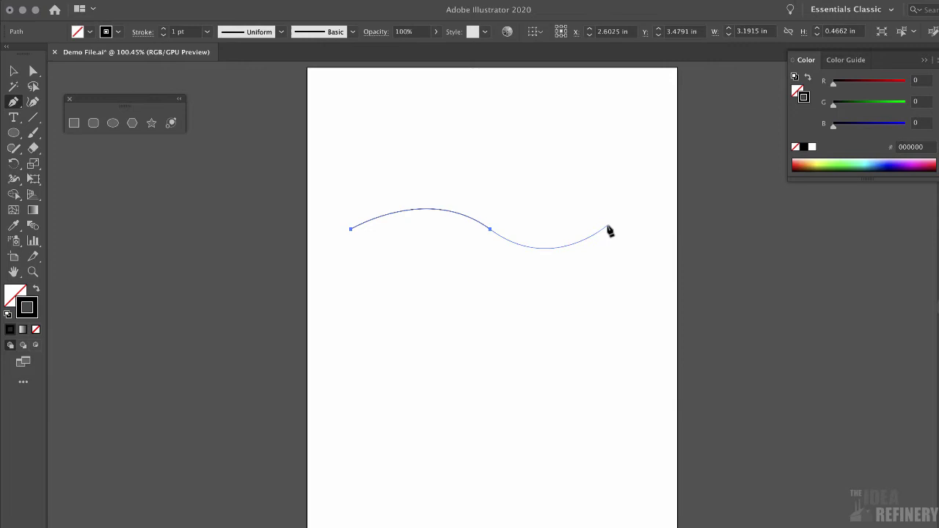
- Pull the end anchor down-left and extend the path with a curved second arch to the right
drag(608, 231, 513, 233)
click(490, 230)
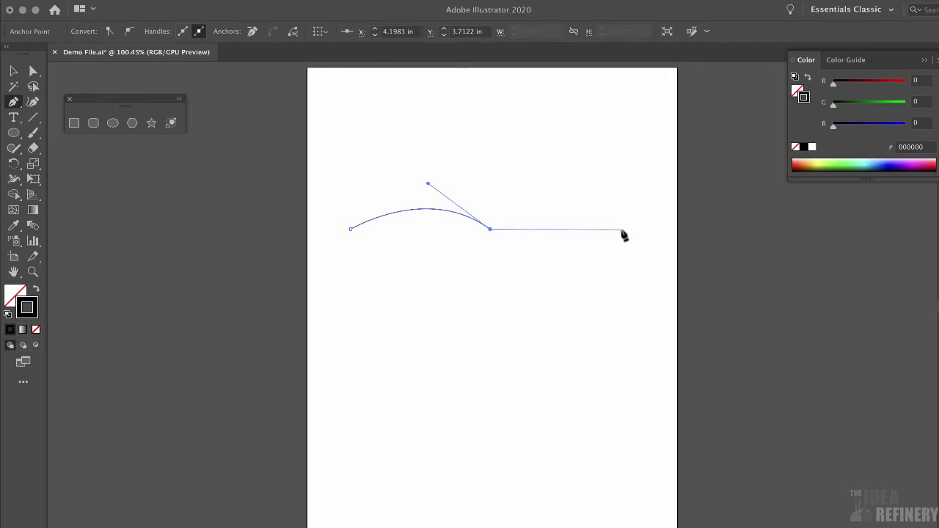
drag(621, 230, 686, 284)
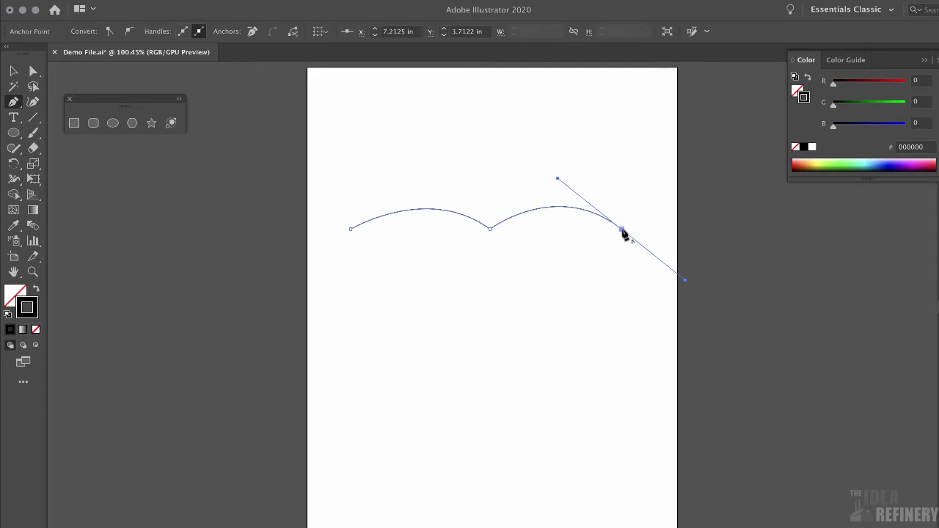
- Curve the path back from the right end through a sharp lower middle point, closing it at the start
drag(622, 231, 441, 304)
super+click(492, 248)
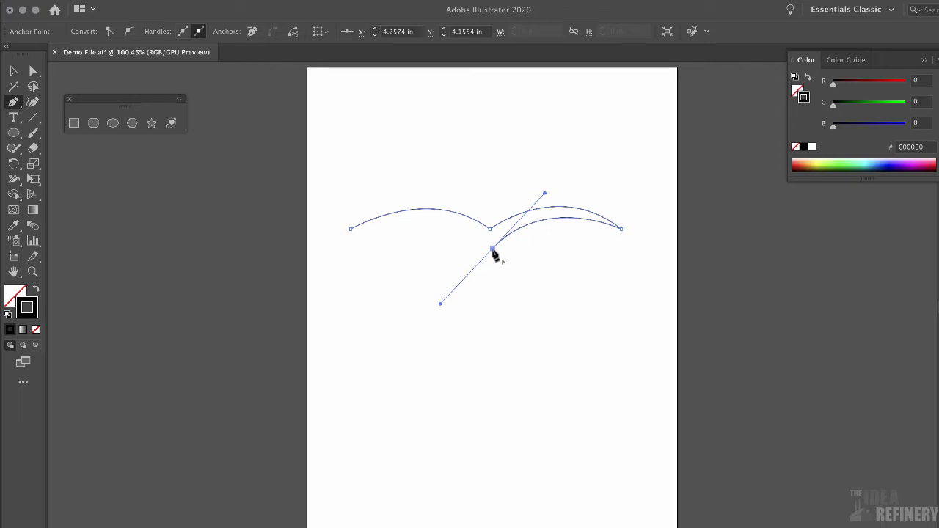
click(493, 249)
drag(351, 230, 259, 263)
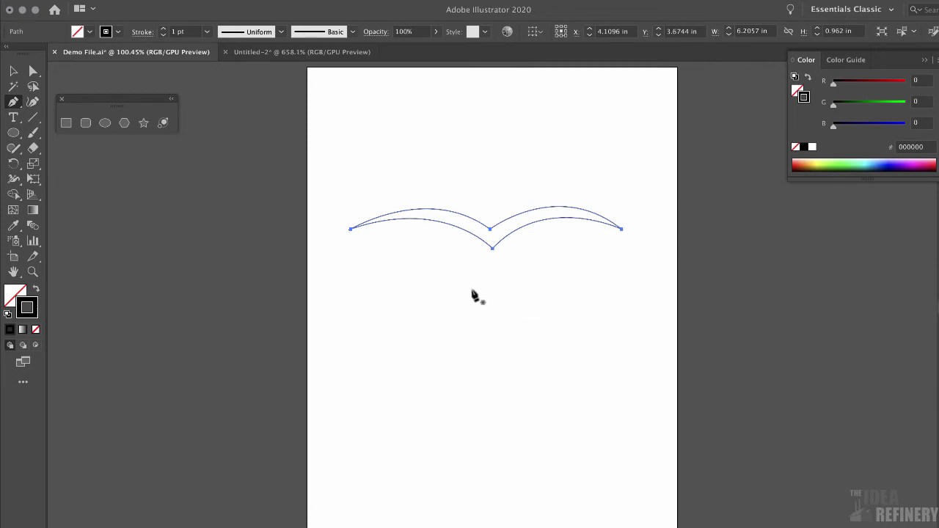
- Deselect the gull, undo a stray curve, and place a new path's first anchor below it
super+click(354, 296)
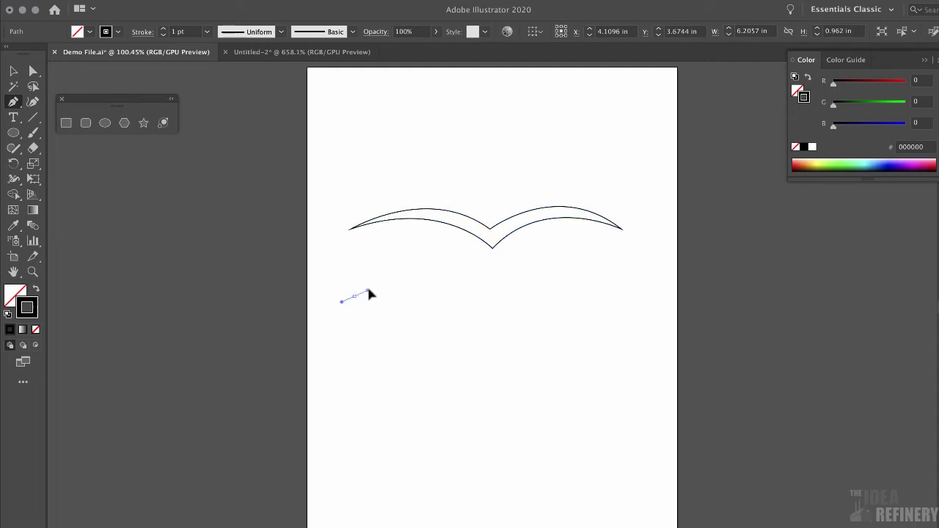
drag(370, 277, 323, 253)
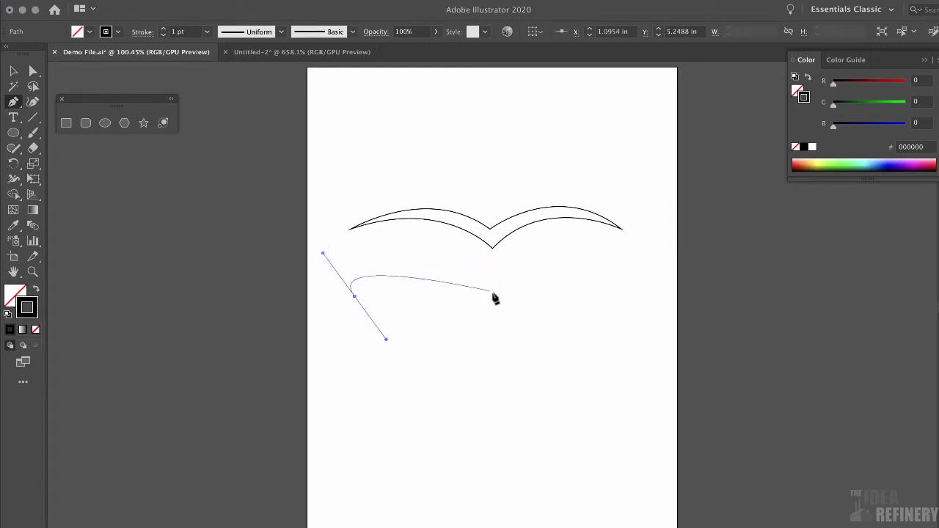
click(497, 298)
key(super+z)
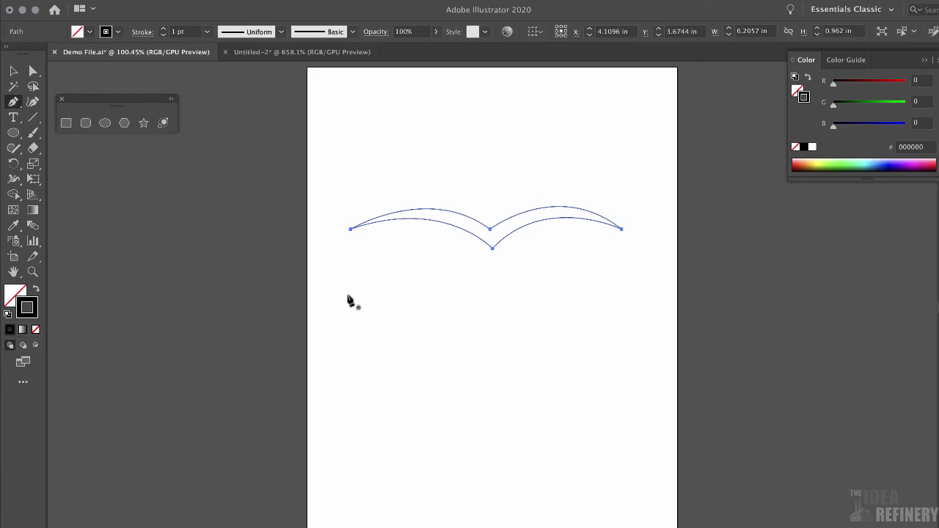
click(348, 296)
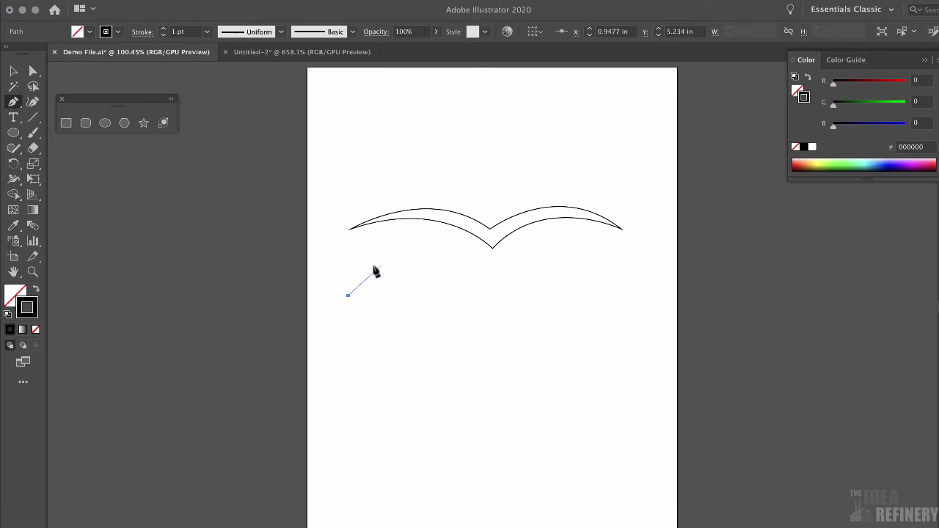
- Add a middle anchor and drag its handles so the segment arcs upward
click(495, 297)
drag(493, 298, 562, 337)
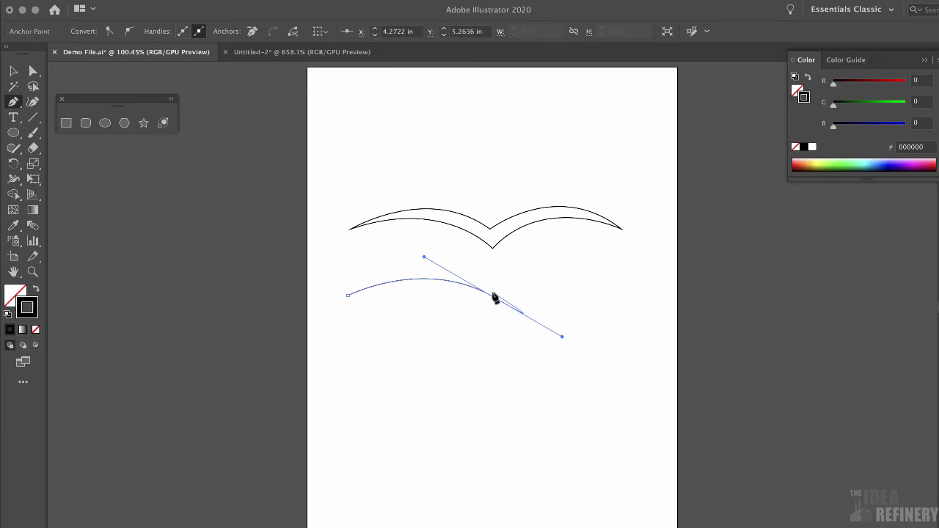
- Convert the middle anchor into a sharp corner by removing and reshaping its handles
click(494, 295)
mouse_move(503, 287)
mouse_down()
mouse_move(606, 264)
mouse_move(624, 275)
mouse_move(615, 288)
mouse_move(636, 289)
mouse_move(608, 291)
mouse_move(612, 301)
mouse_move(498, 295)
mouse_up()
drag(525, 300, 524, 301)
click(494, 298)
- Add a hooked right end point, then points curving back down and left along the lower edge
drag(634, 297, 575, 383)
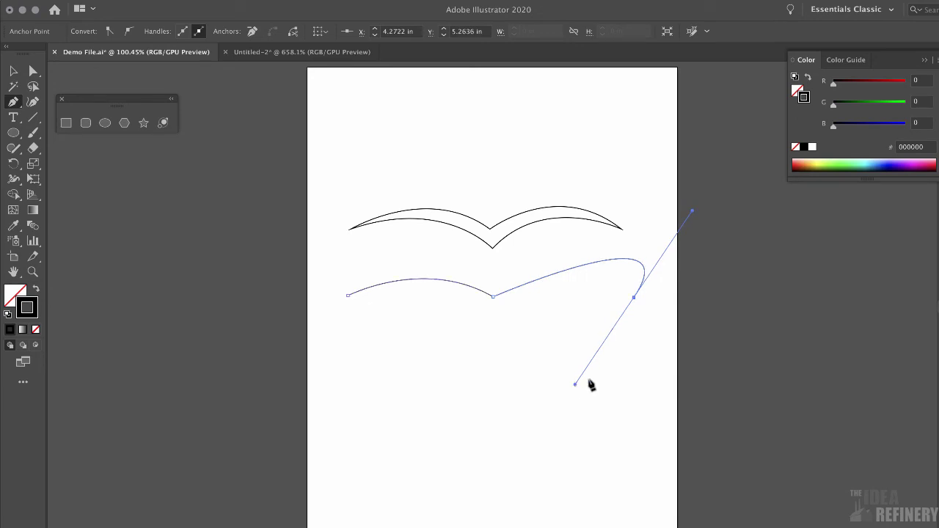
click(634, 297)
drag(578, 284, 543, 326)
drag(464, 299, 304, 308)
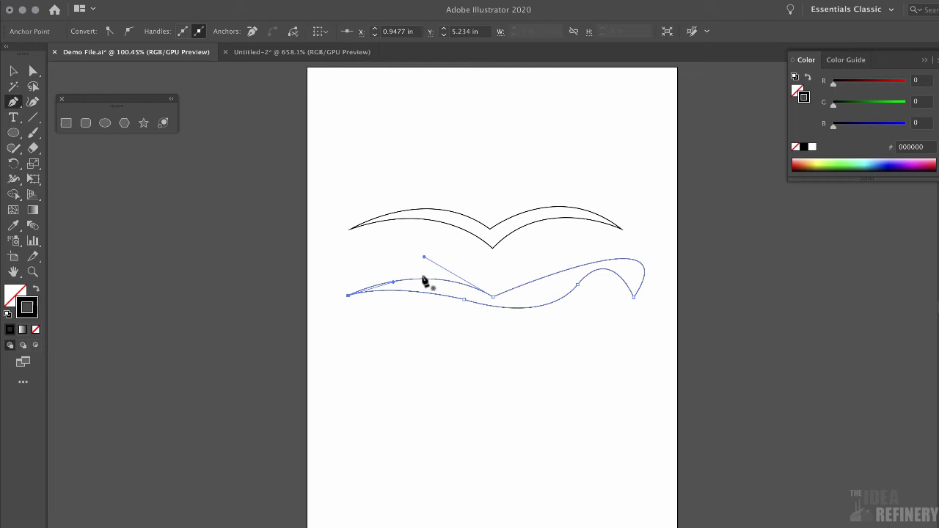
- Switch to the Direct Selection Tool
click(31, 71)
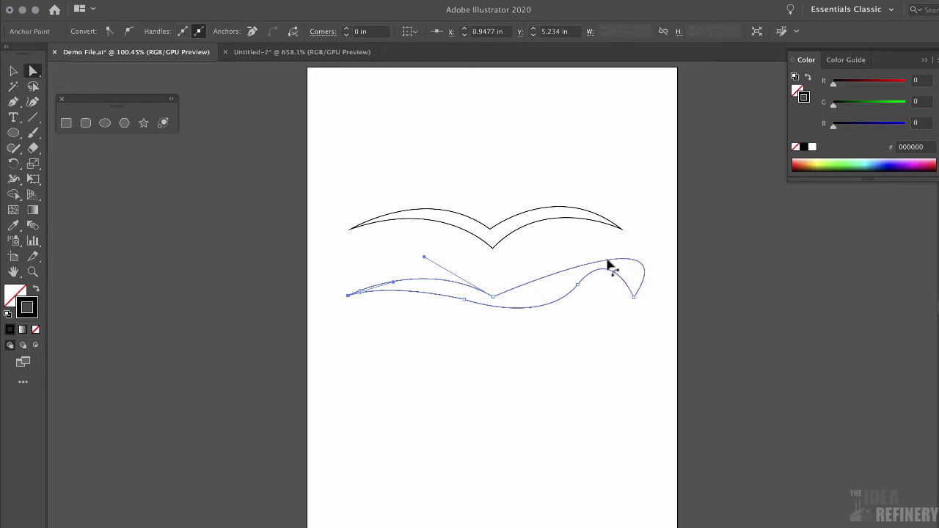
- Reshape the right-end anchor's curve by dragging its handle and smoothing the wingtip anchor
click(634, 297)
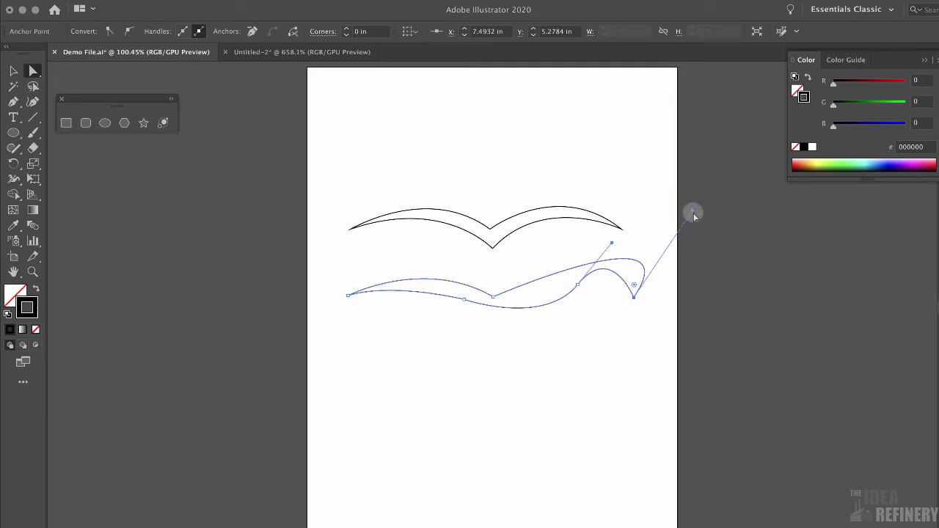
drag(693, 213, 562, 251)
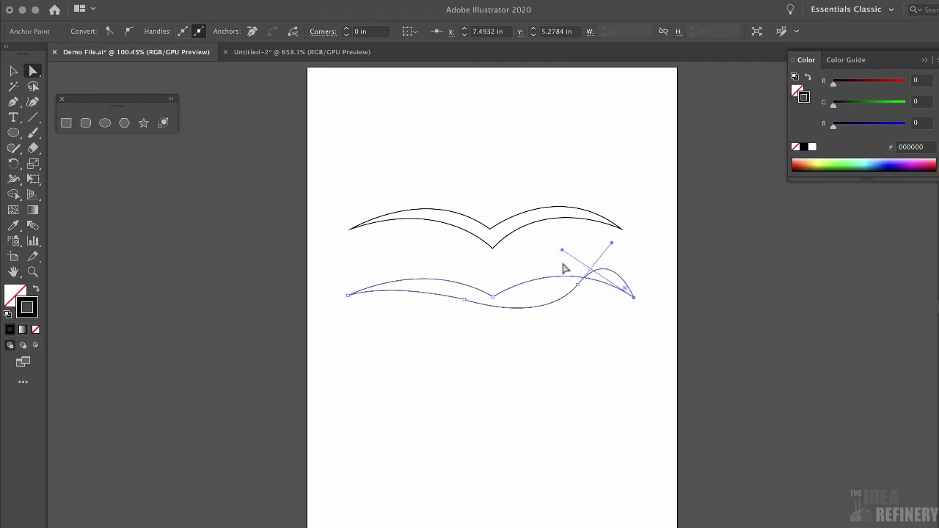
click(578, 285)
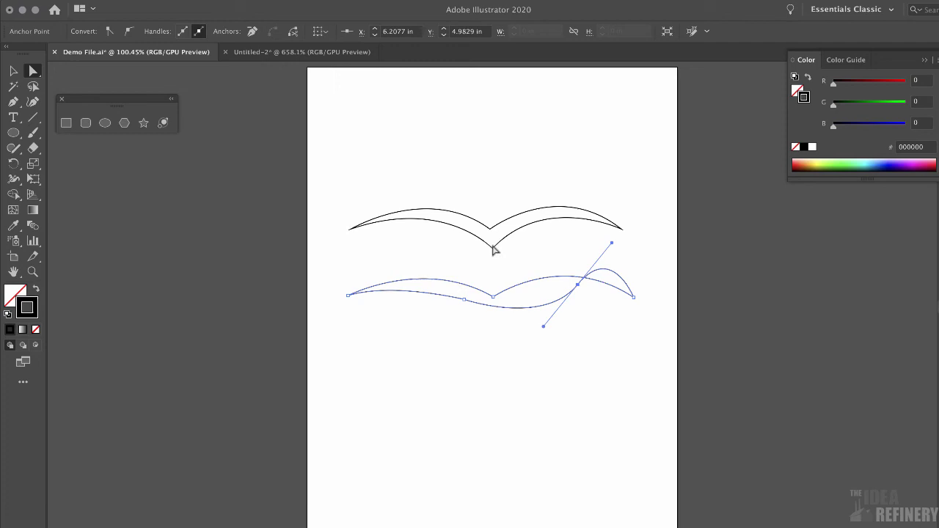
- Drag the right-wing anchor below the centre and adjust its handle to form the hooked dip
click(494, 298)
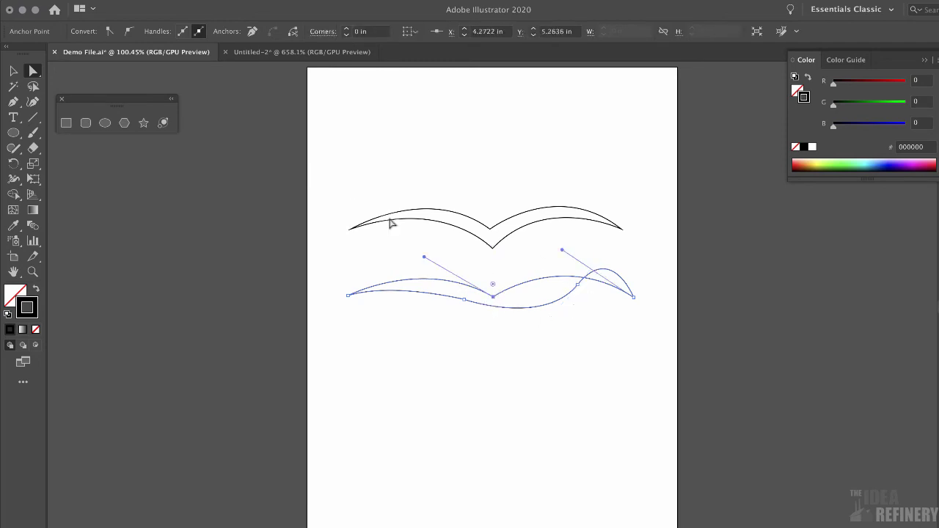
click(578, 286)
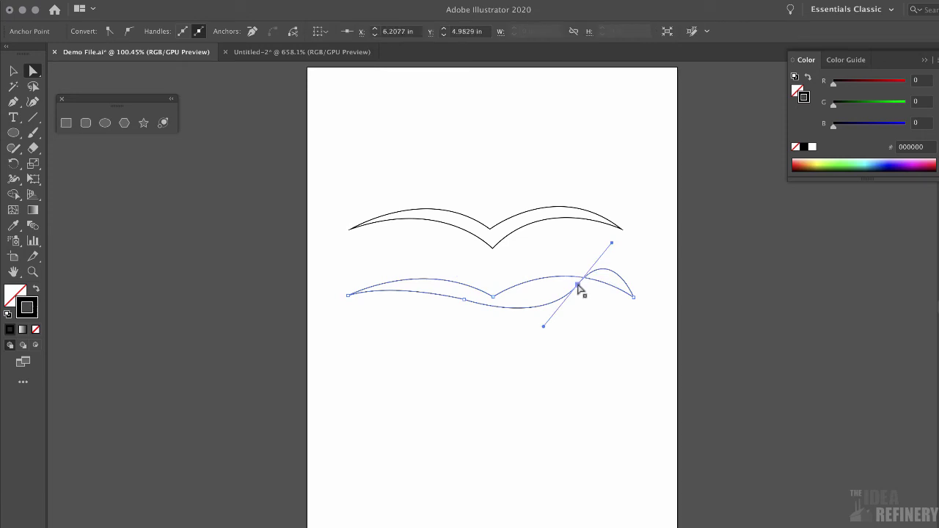
drag(579, 286, 492, 317)
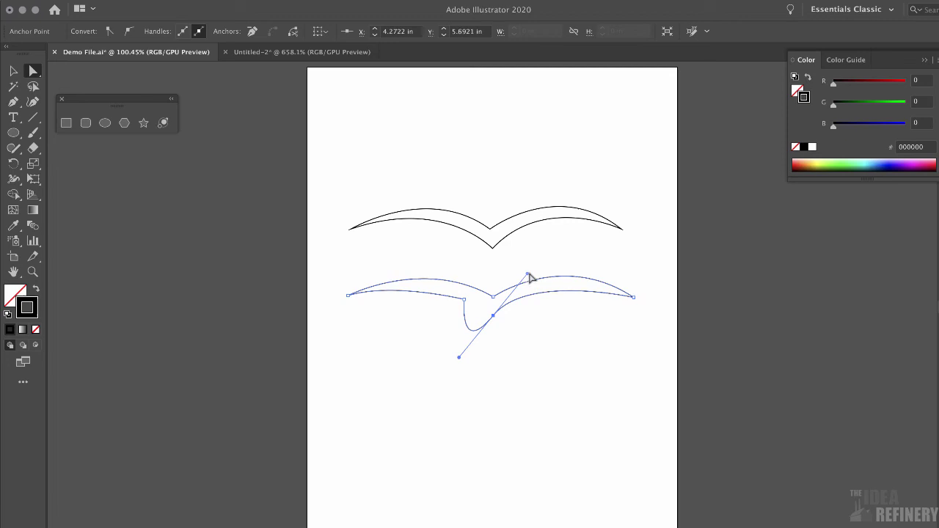
drag(528, 274, 543, 263)
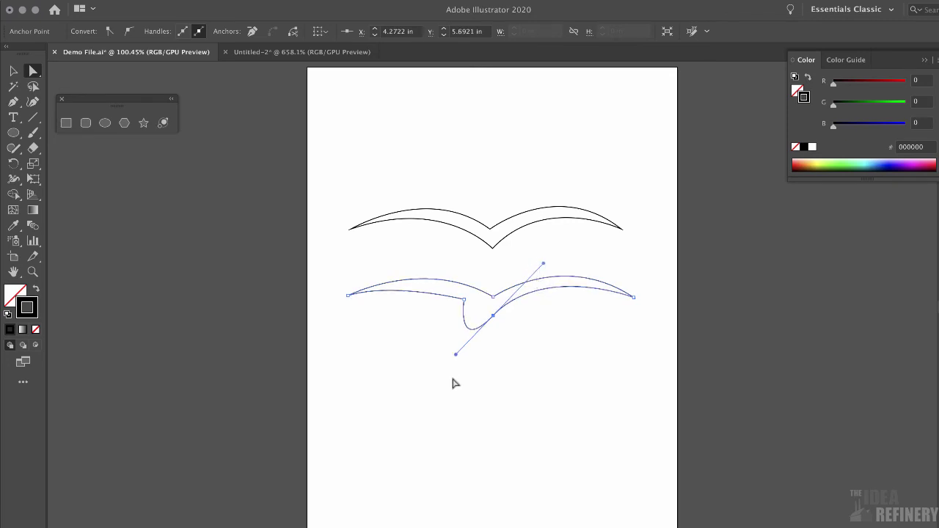
click(494, 317)
drag(11, 105, 55, 109)
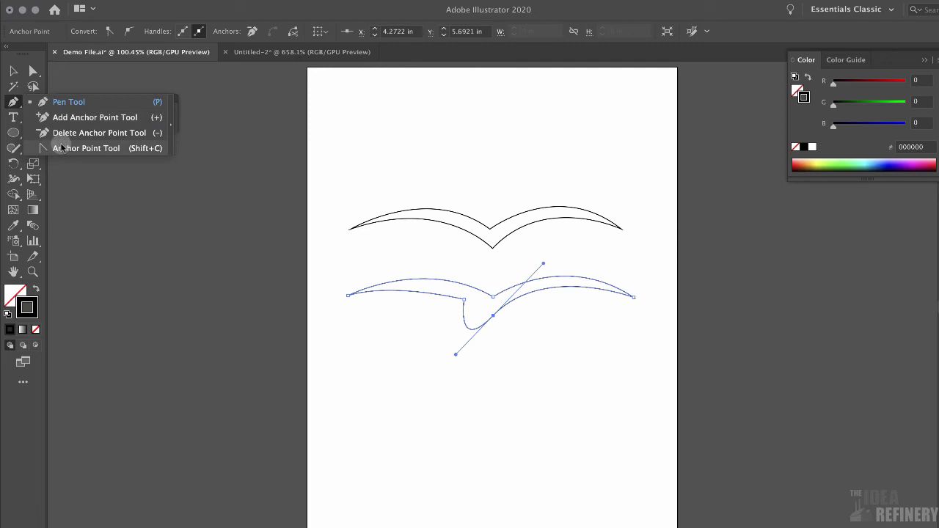
- Tear off the pen tools into a floating panel and place it beside the lower path
click(170, 123)
drag(79, 105, 147, 166)
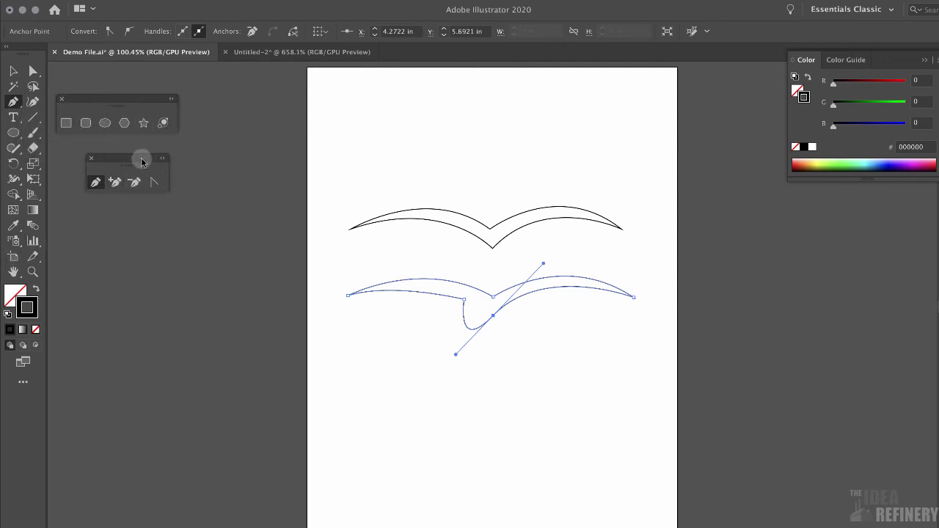
drag(139, 157, 380, 327)
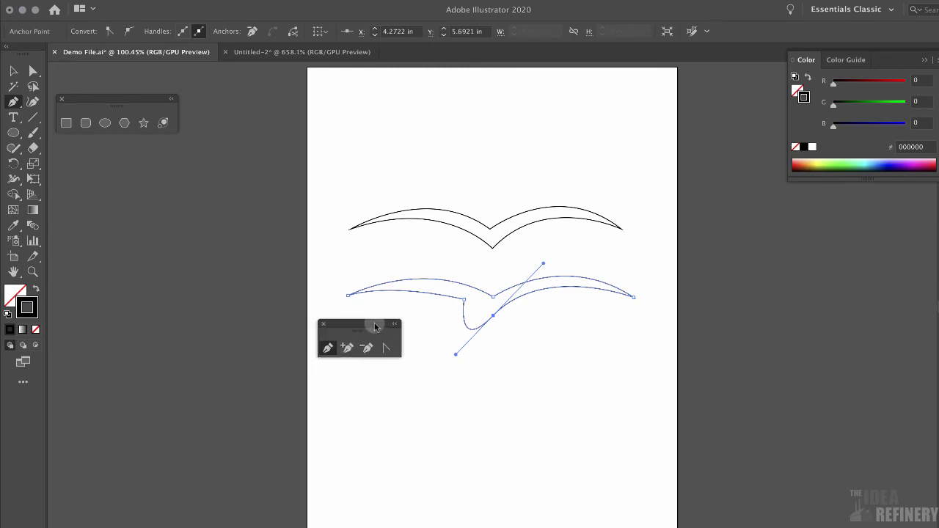
click(352, 347)
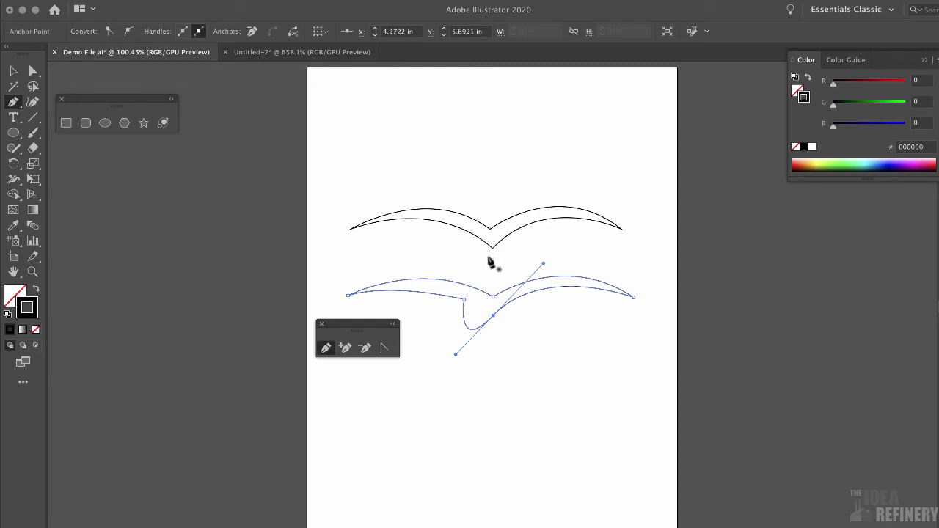
click(389, 346)
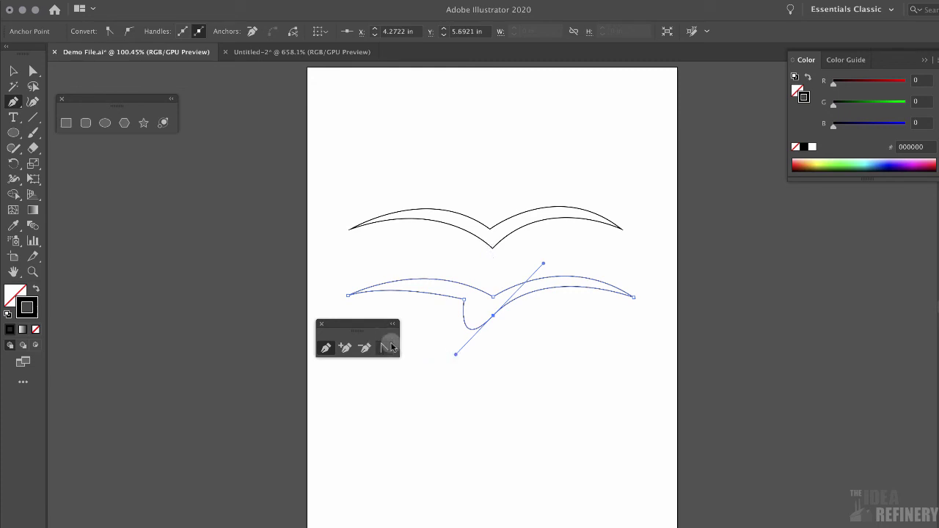
click(492, 317)
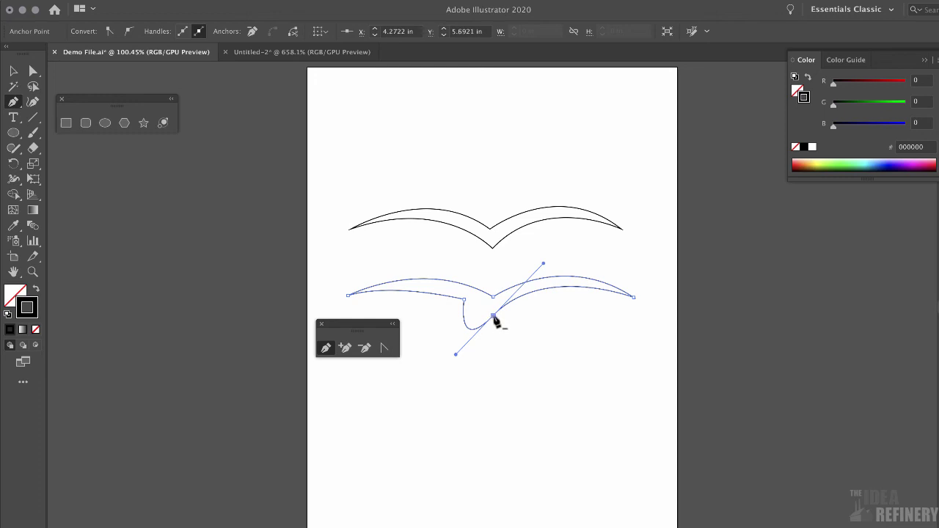
- Reshape the centre anchor's lower direction handle with the Anchor Point tool to remove the hook, undoing the last adjustment
click(384, 348)
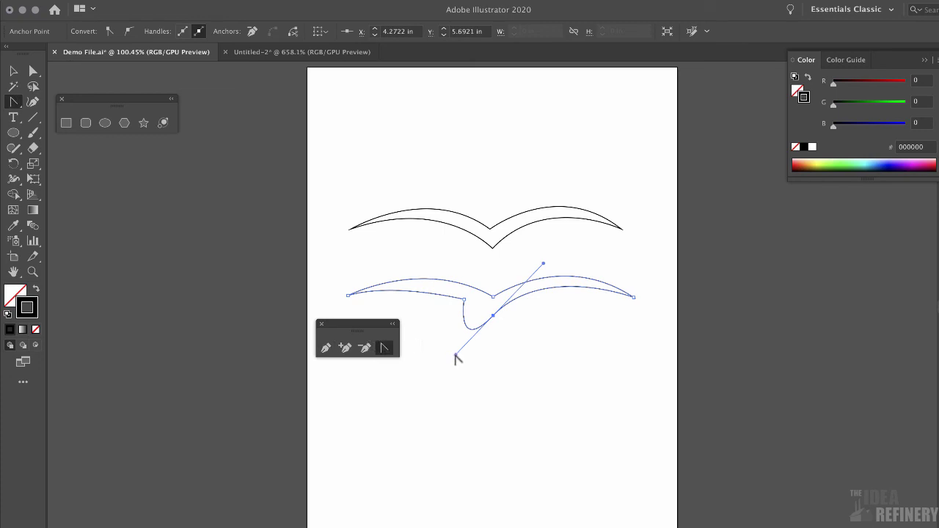
drag(456, 354, 480, 305)
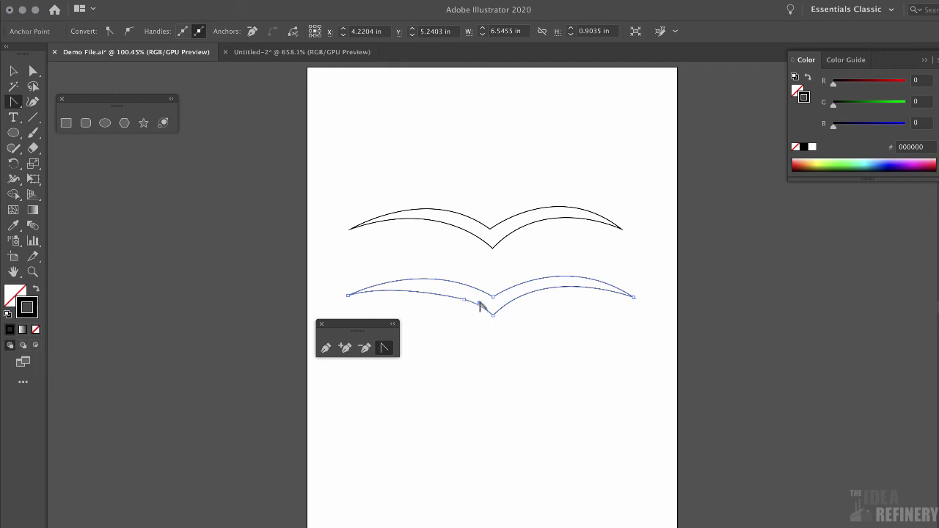
drag(479, 303, 455, 313)
key(super+z)
key(super+z)
- Delete the surplus anchor on the lower path's left wing with the Delete Anchor Point tool
click(365, 349)
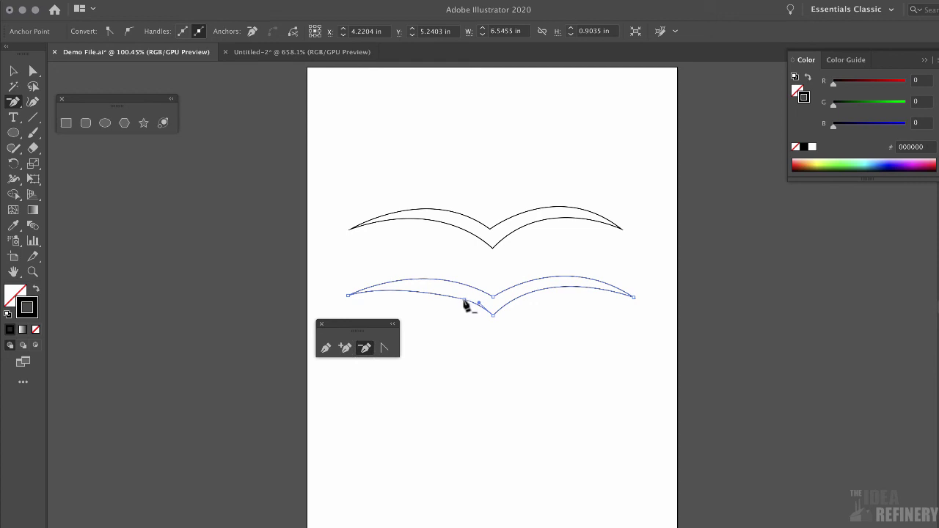
click(465, 300)
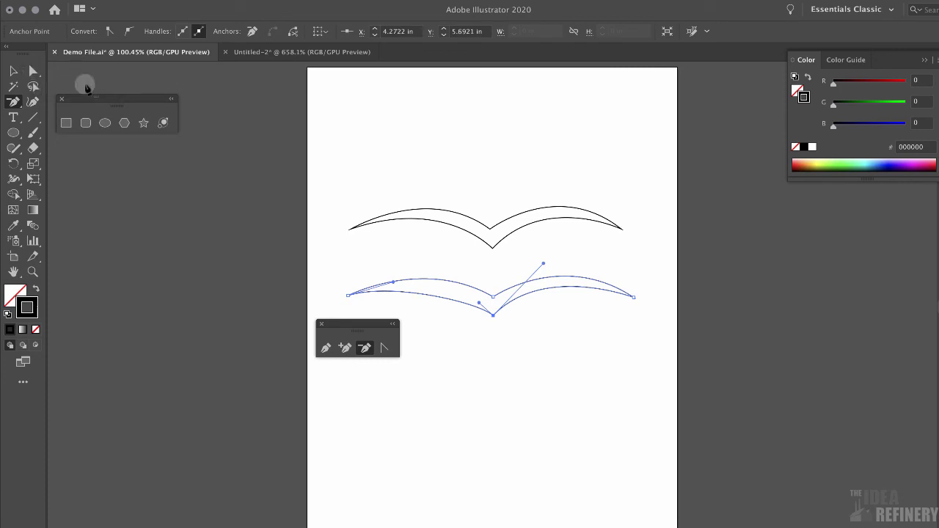
- Drag the lower path's left-wing segment with Direct Selection to mirror the upper gull-wing, then deselect
click(32, 71)
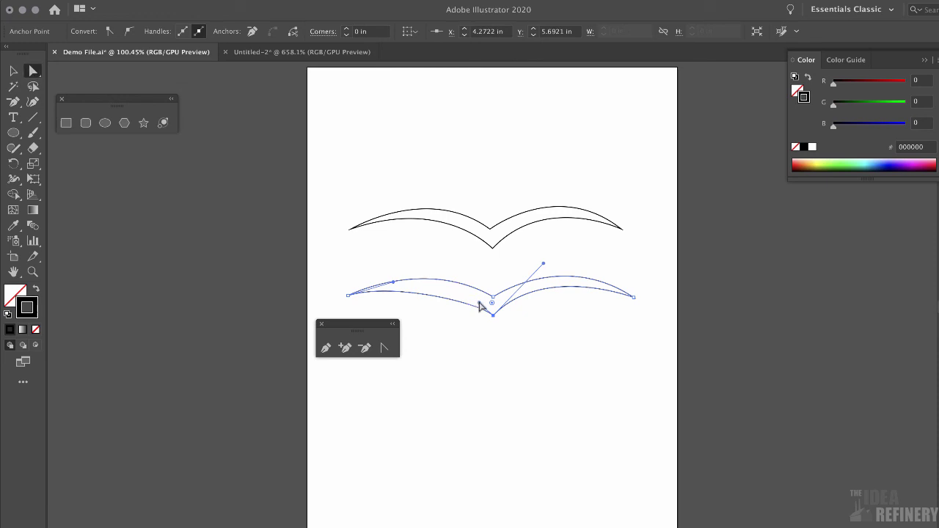
drag(479, 307, 461, 289)
click(475, 404)
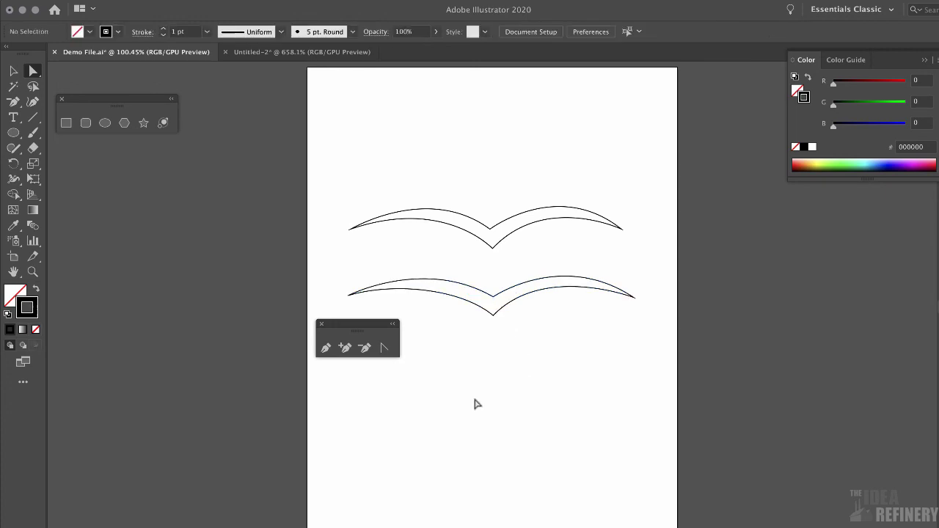